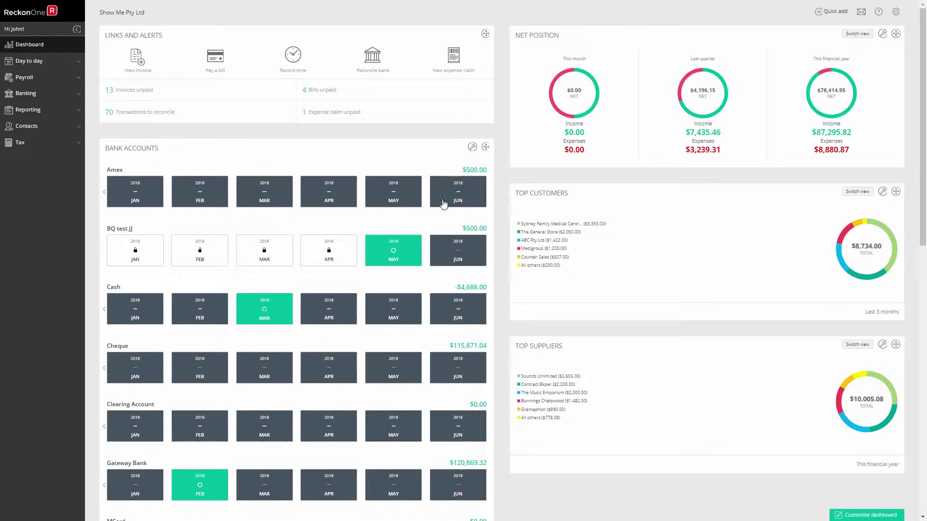
Step: Go to Banking > Bank accounts to see each account's monthly reconciliation tiles
click(27, 94)
click(26, 111)
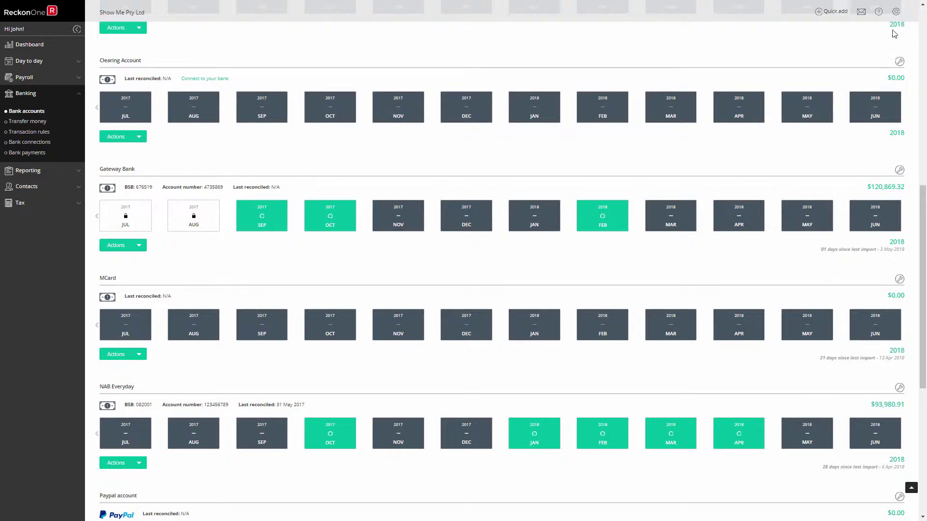
click(895, 11)
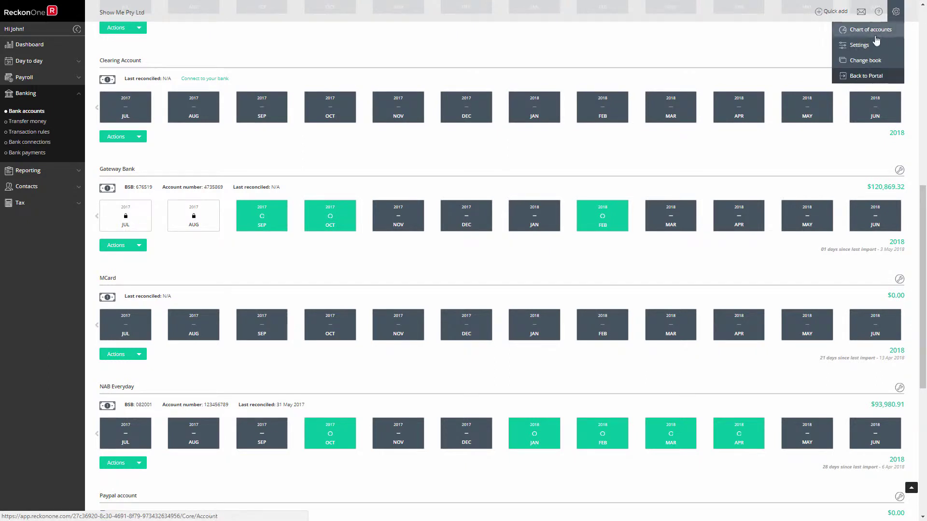
click(862, 46)
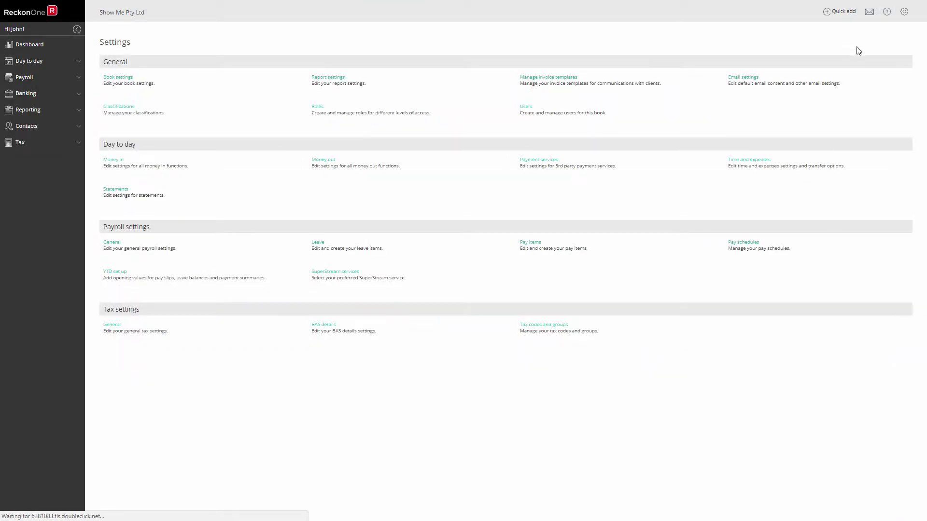
click(111, 80)
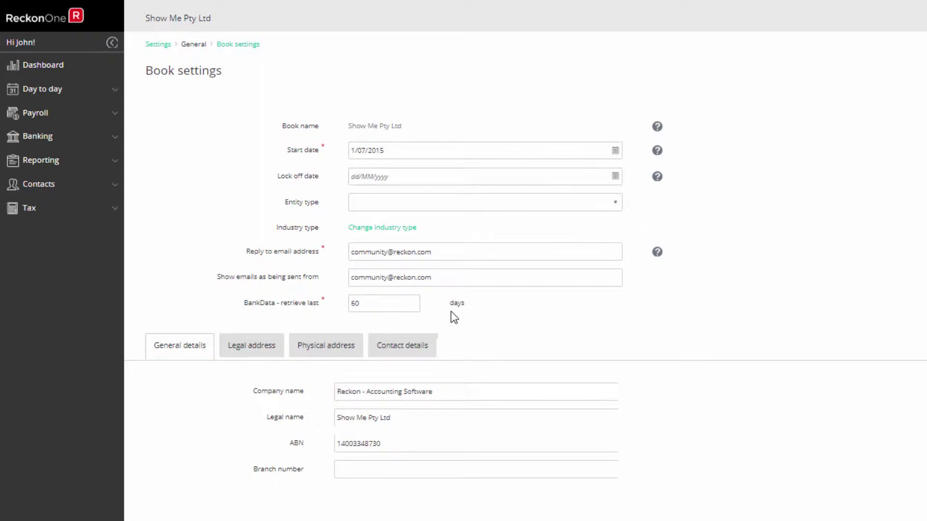
double_click(371, 303)
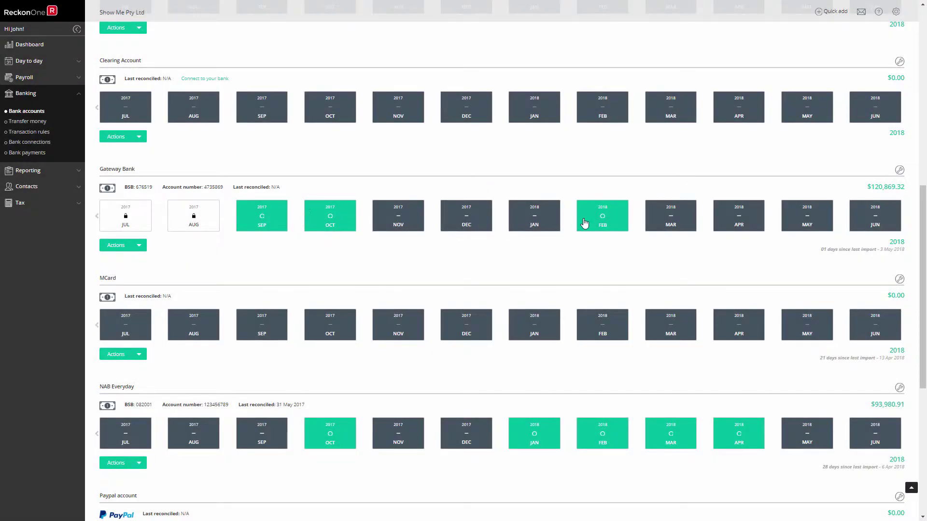
Step: Show Gateway Bank's transactions from the bank feed via its FEB 2018 tile
click(599, 221)
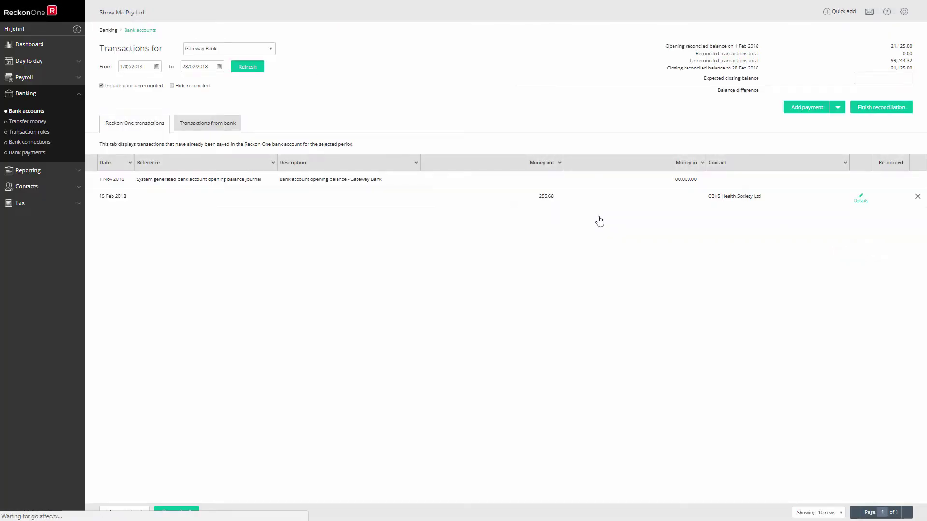
click(204, 125)
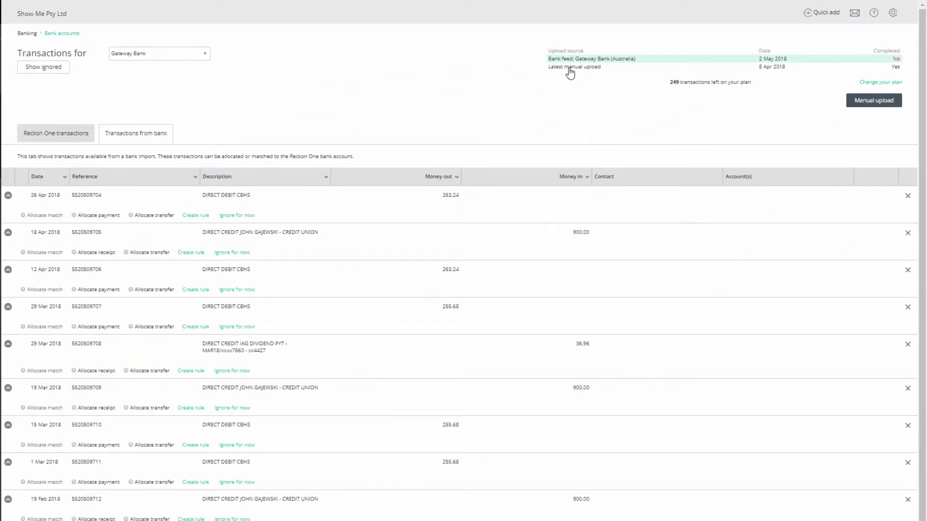
click(569, 68)
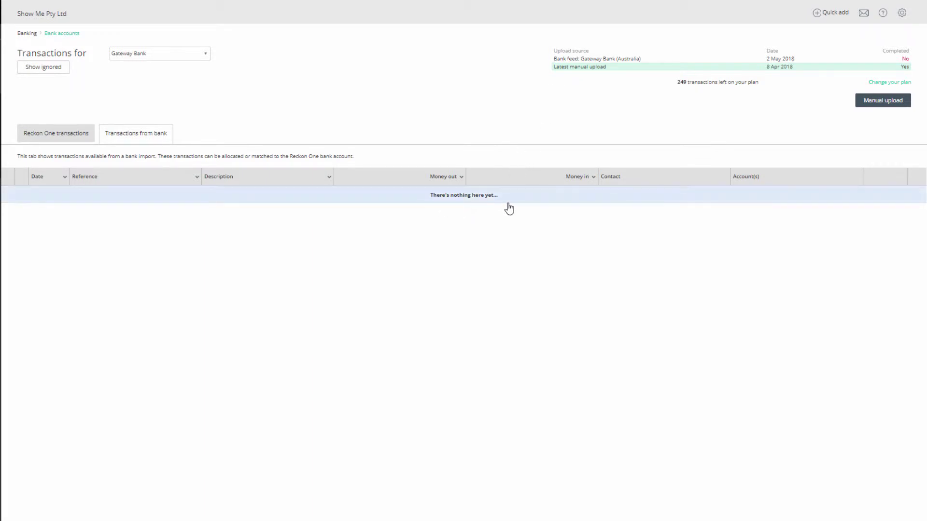
click(620, 62)
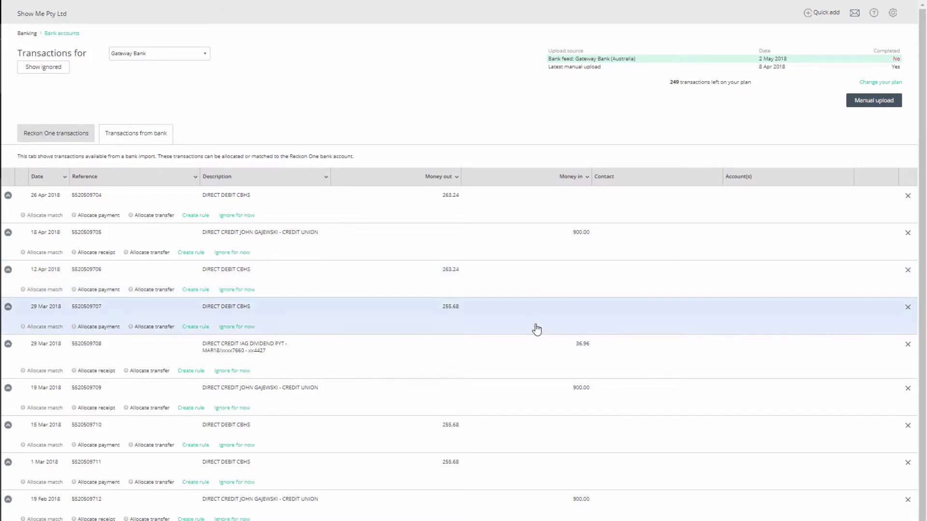
Step: Accept the suggested match for the 15 Feb 2018 CBHS 255.68 direct debit
scroll(464, 271, down, 1)
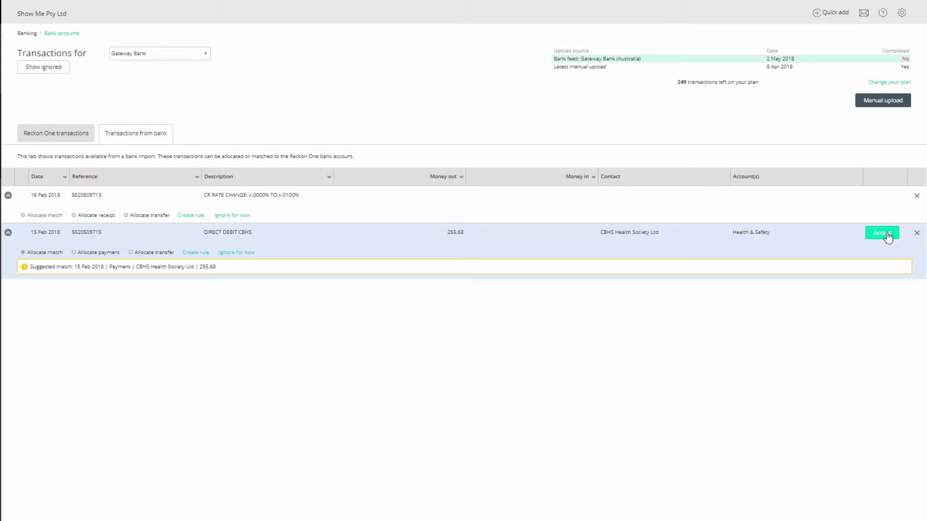
click(881, 233)
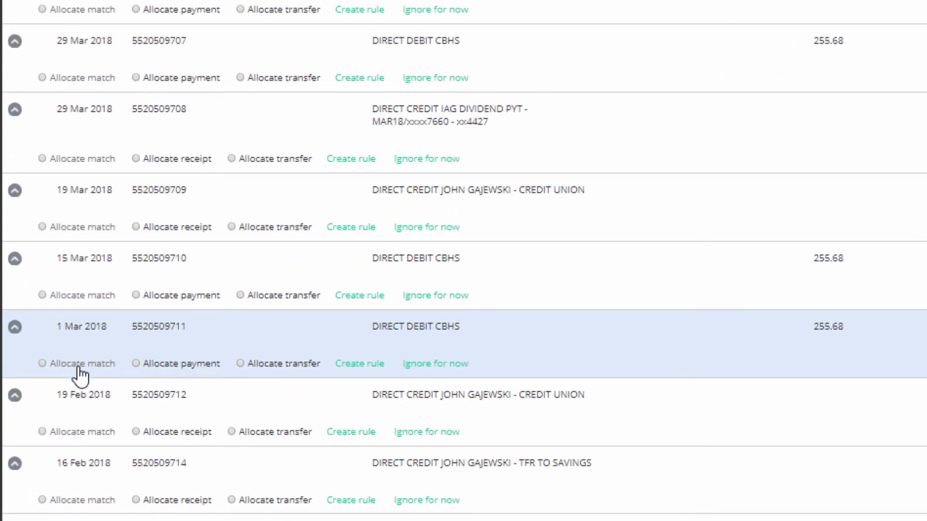
Step: Allocate the 1 Mar 2018 CBHS 255.68 debit to CBHS Health Society Ltd under Health & Safety
click(173, 366)
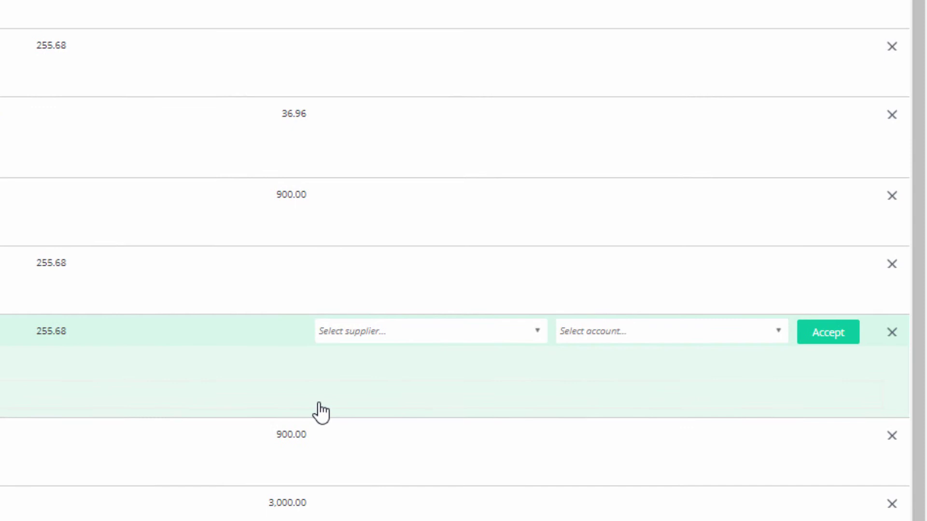
click(540, 333)
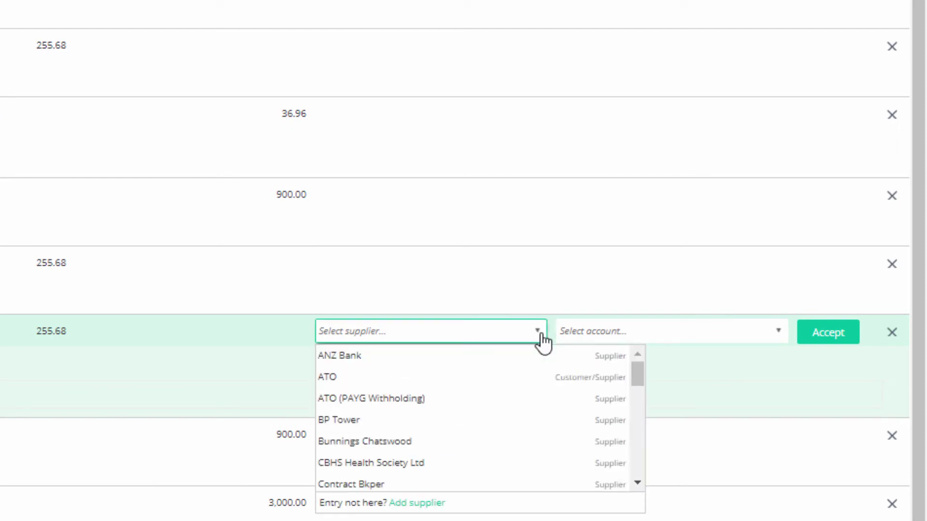
click(448, 465)
click(778, 333)
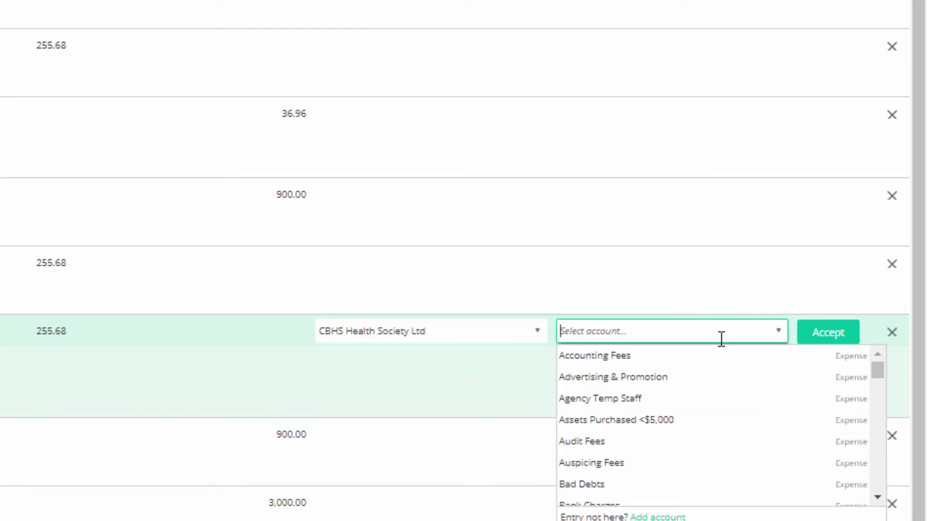
text(heal)
click(636, 357)
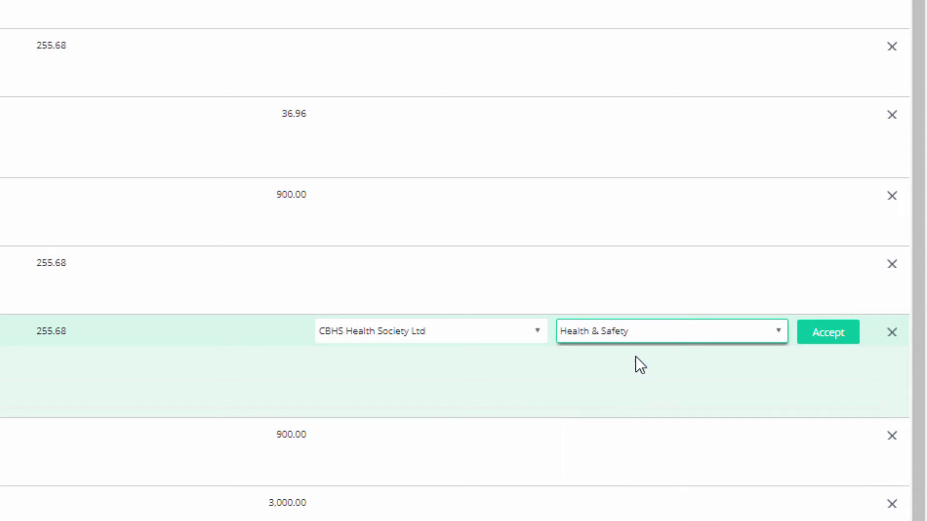
click(820, 338)
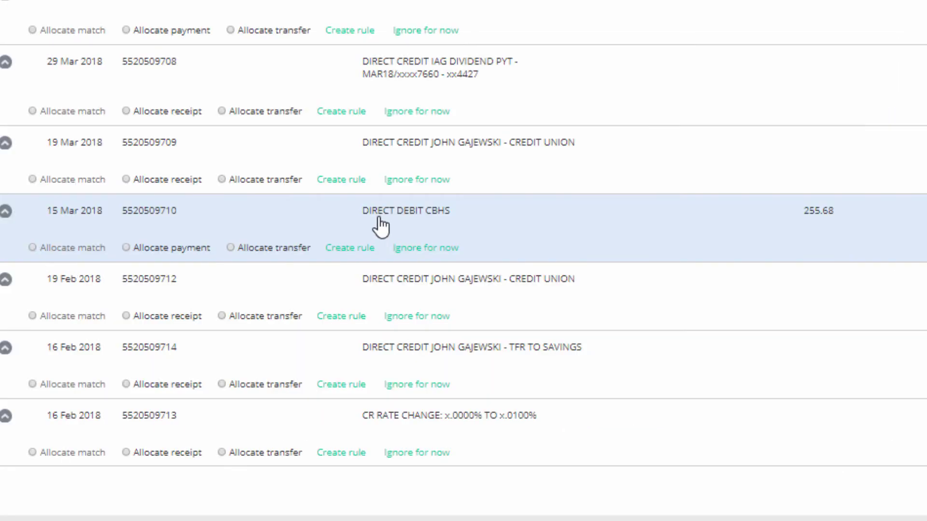
Step: Start a detailed payment for the 15 Mar CBHS debit with contact CBHS Health Society Ltd and a new line
click(150, 247)
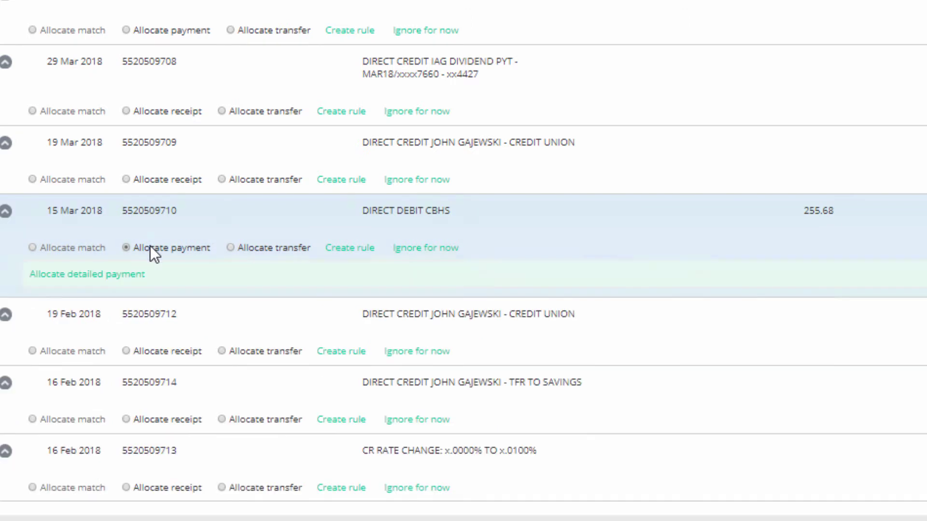
click(100, 279)
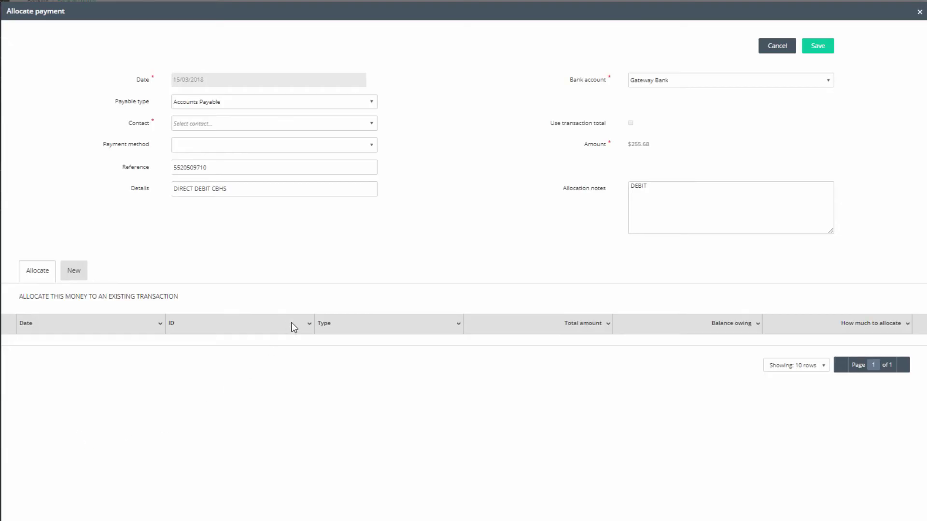
click(374, 124)
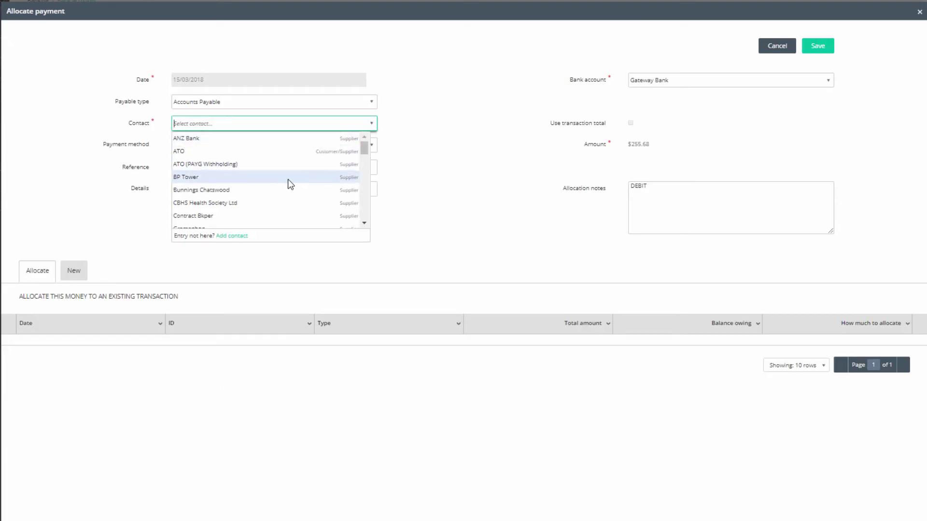
click(271, 203)
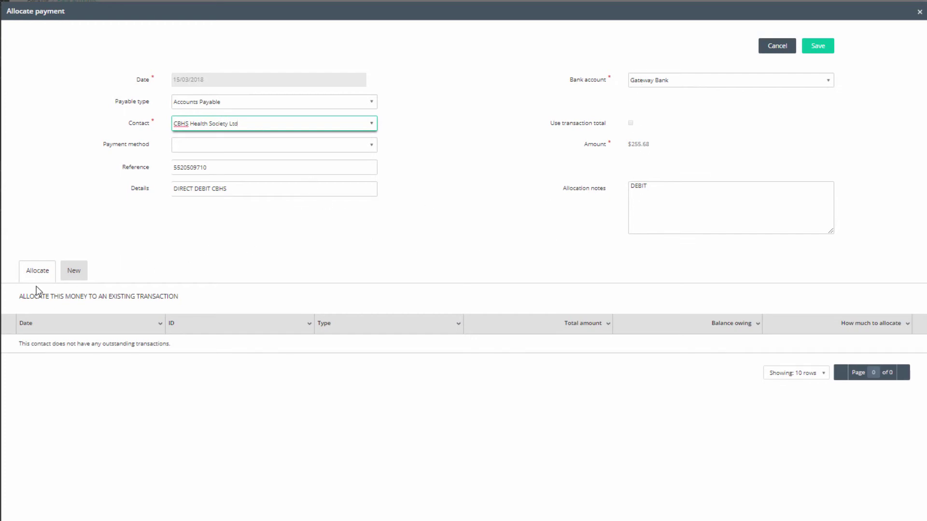
click(73, 270)
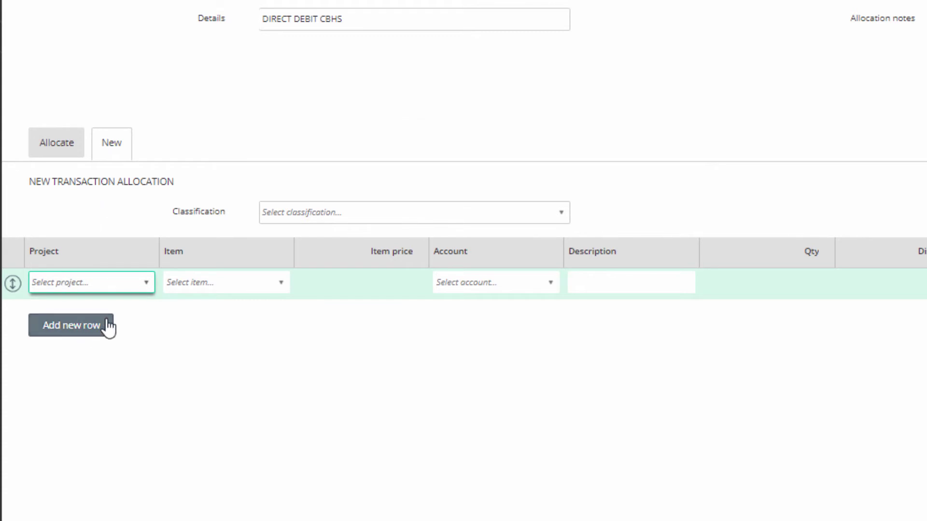
Step: Add a 'health Society Premium' line priced 255.68 and save the 15 Mar detailed payment
click(281, 282)
scroll(452, 386, down, 3)
click(217, 313)
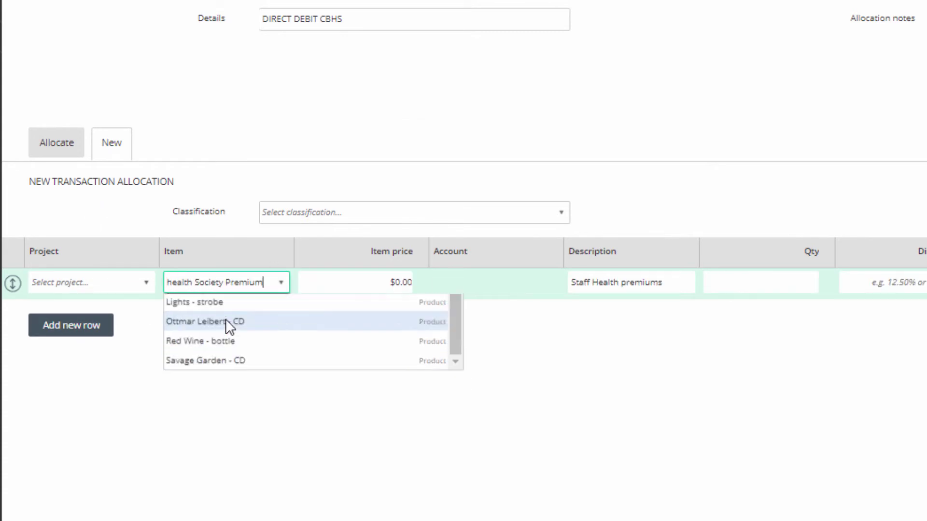
click(397, 282)
text(255.68)
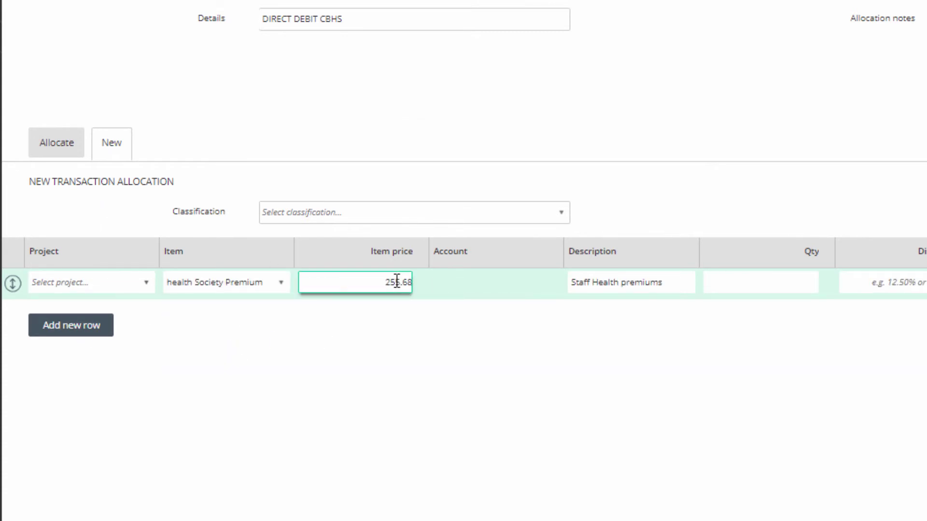
click(529, 297)
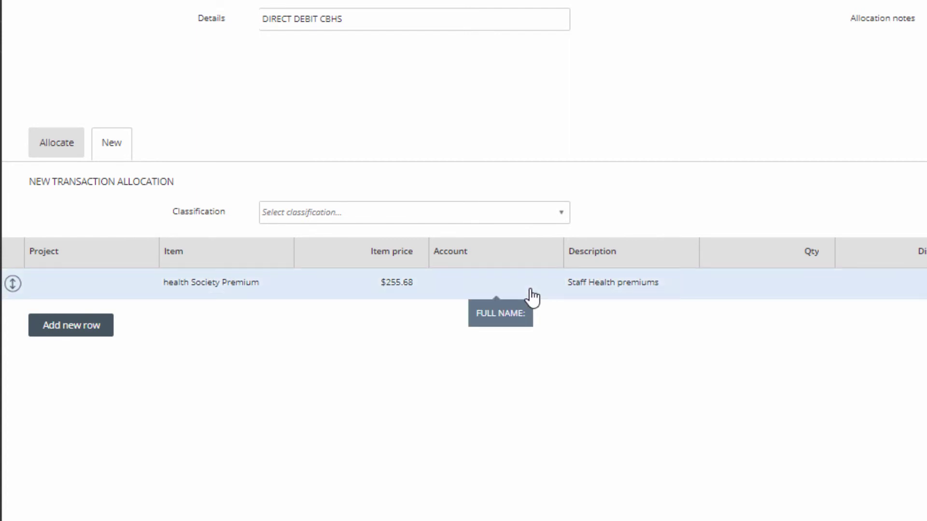
scroll(547, 310, right, 10)
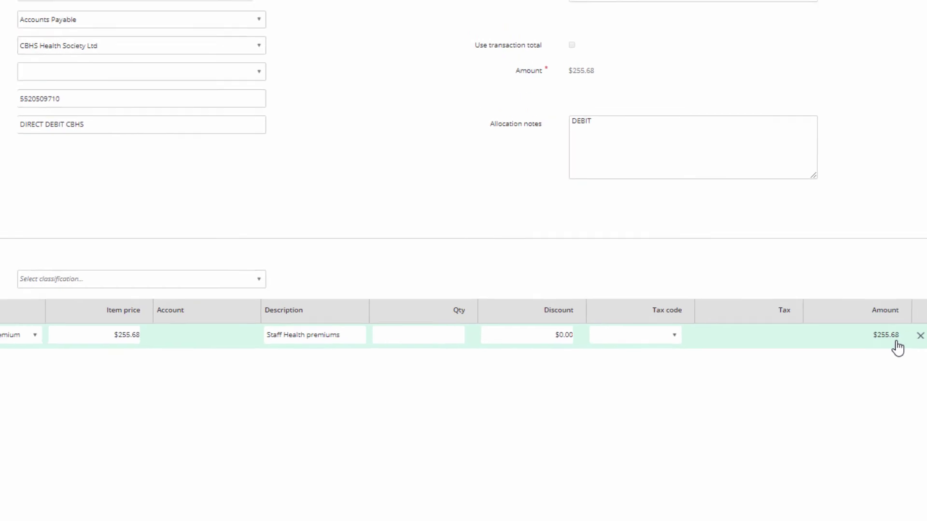
click(817, 48)
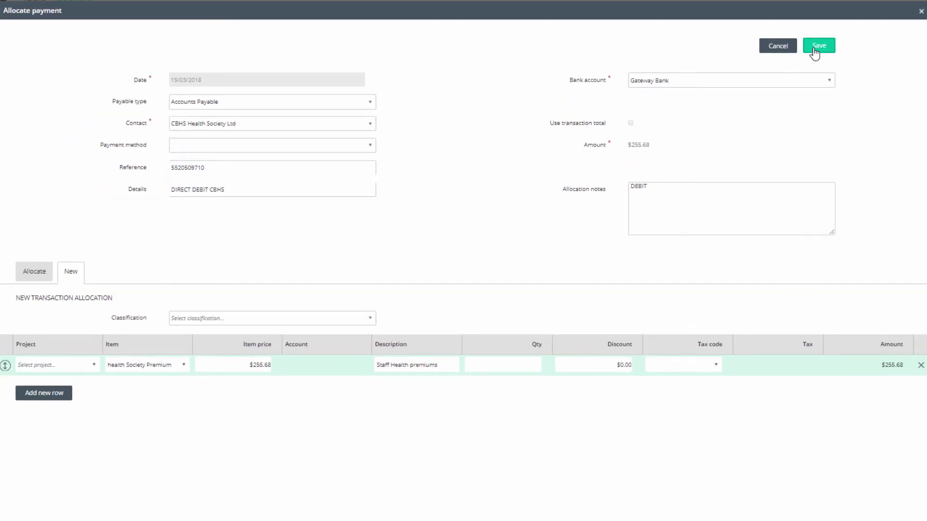
click(818, 47)
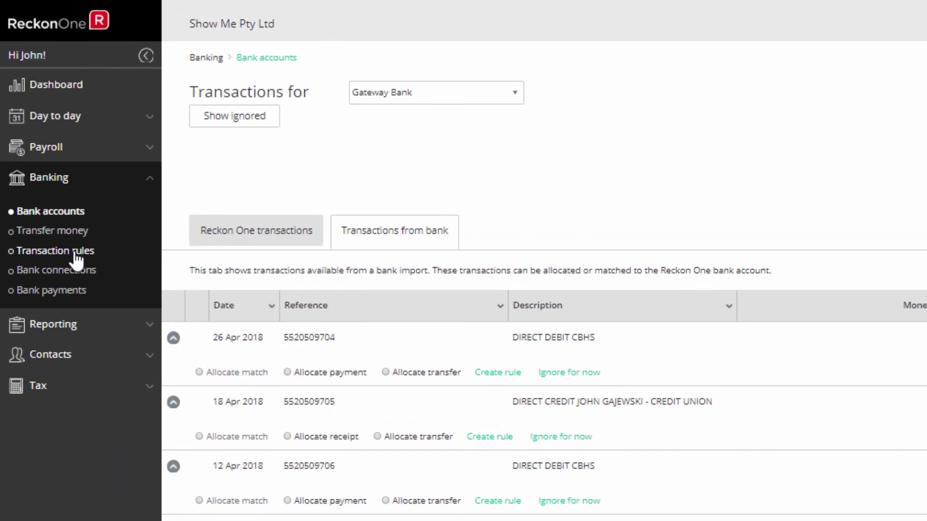
Step: Open Banking > Transaction rules
click(76, 253)
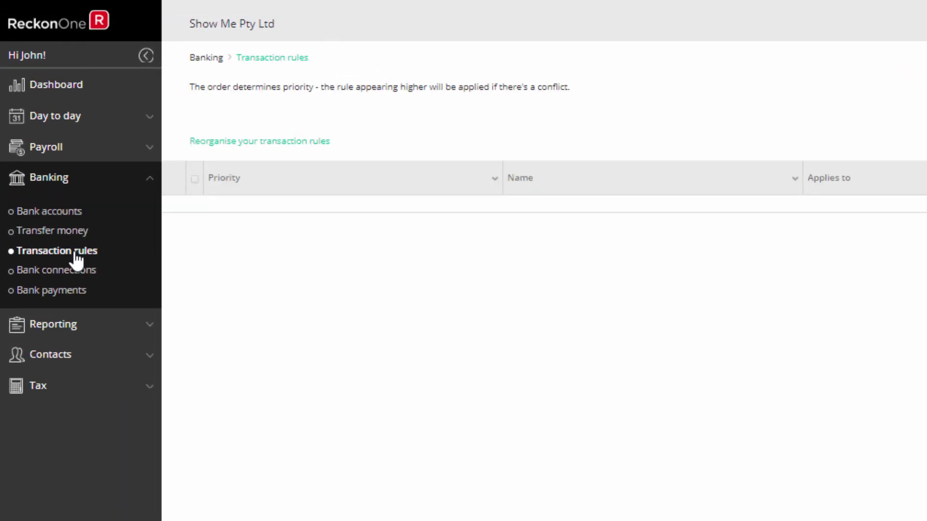